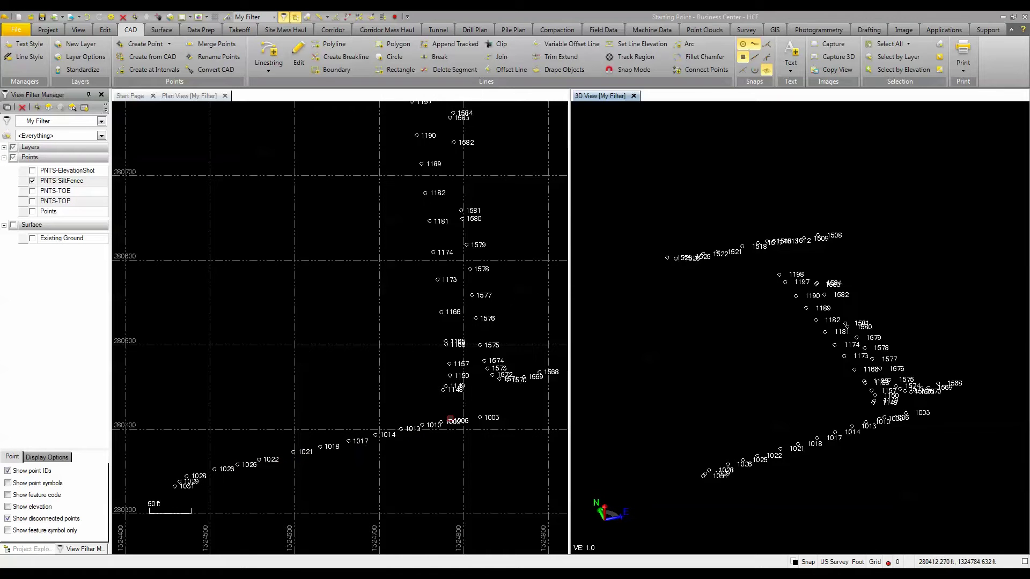
Show feature codes such as SF1 and DTL1 beneath point numbers in both views
{"action": "mouse_move", "coordinate": [448, 420]}
Turn feature codes off so only point numbers show, and frame the silt-fence points in plan view
{"action": "left_click", "coordinate": [8, 495]}
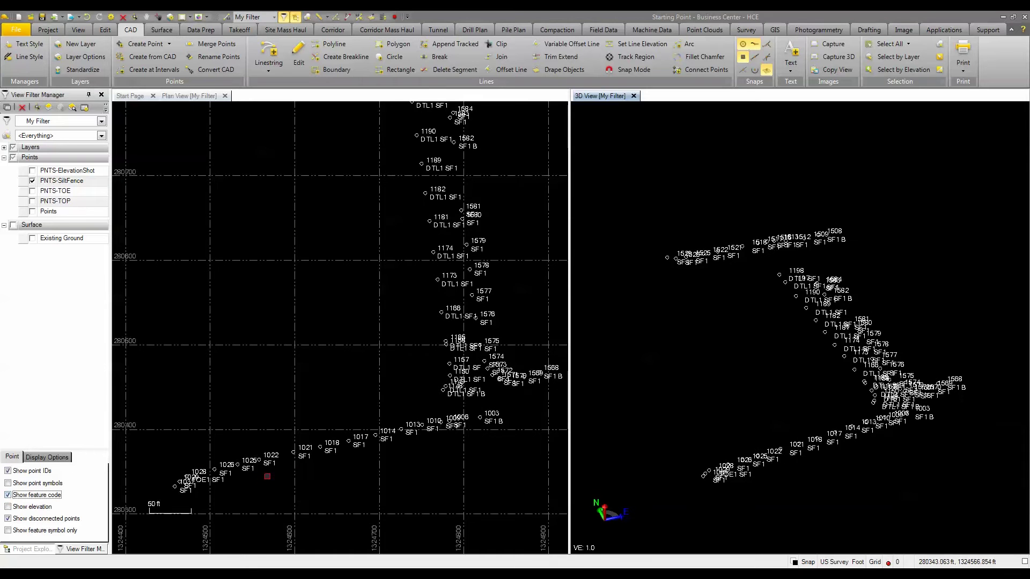
{"action": "left_click", "coordinate": [8, 495]}
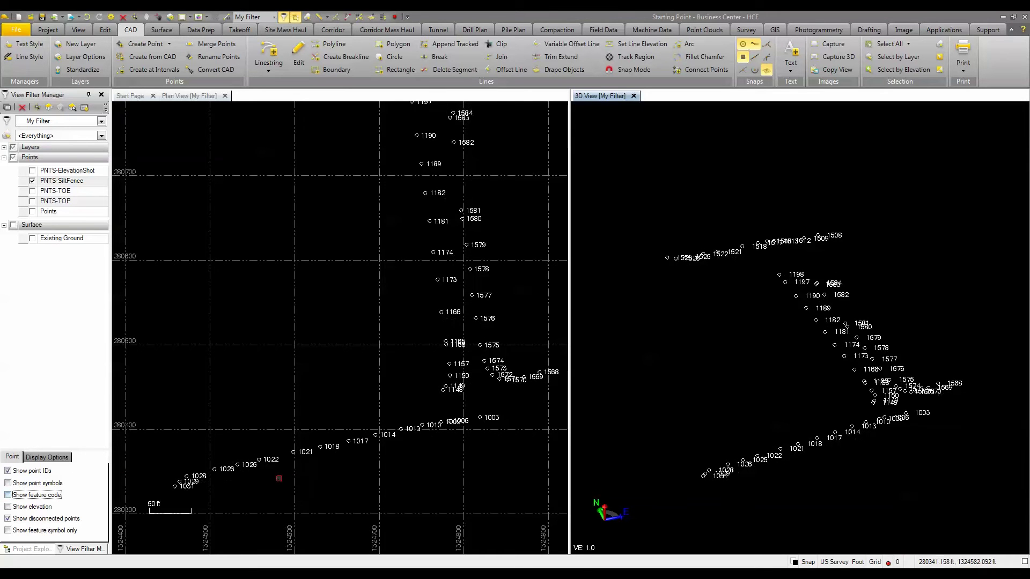
{"action": "scroll", "coordinate": [387, 457], "scroll_direction": "up", "scroll_amount": 1}
{"action": "scroll", "coordinate": [460, 430], "scroll_direction": "up", "scroll_amount": 2}
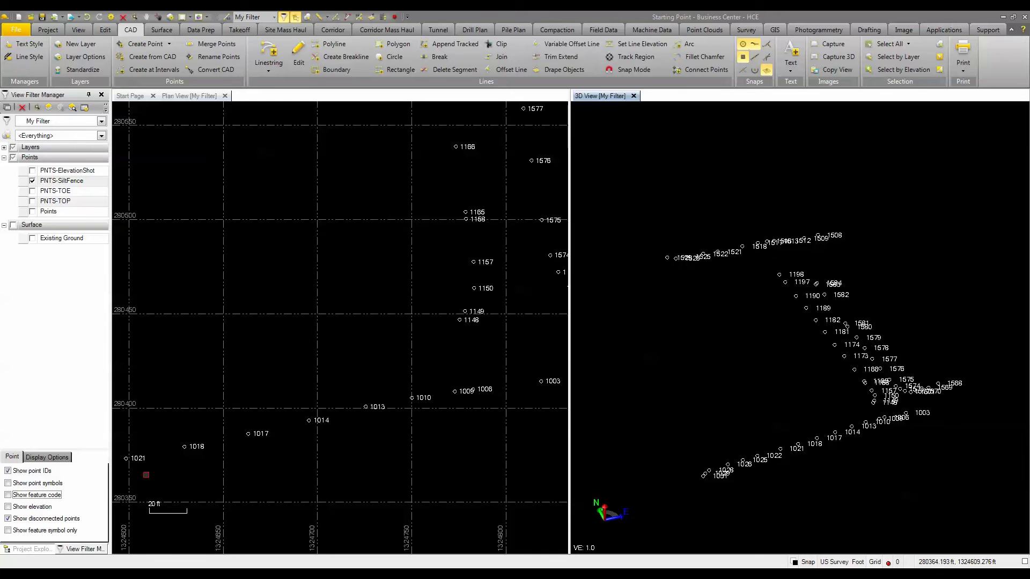
{"action": "scroll", "coordinate": [145, 472], "scroll_direction": "down", "scroll_amount": 3}
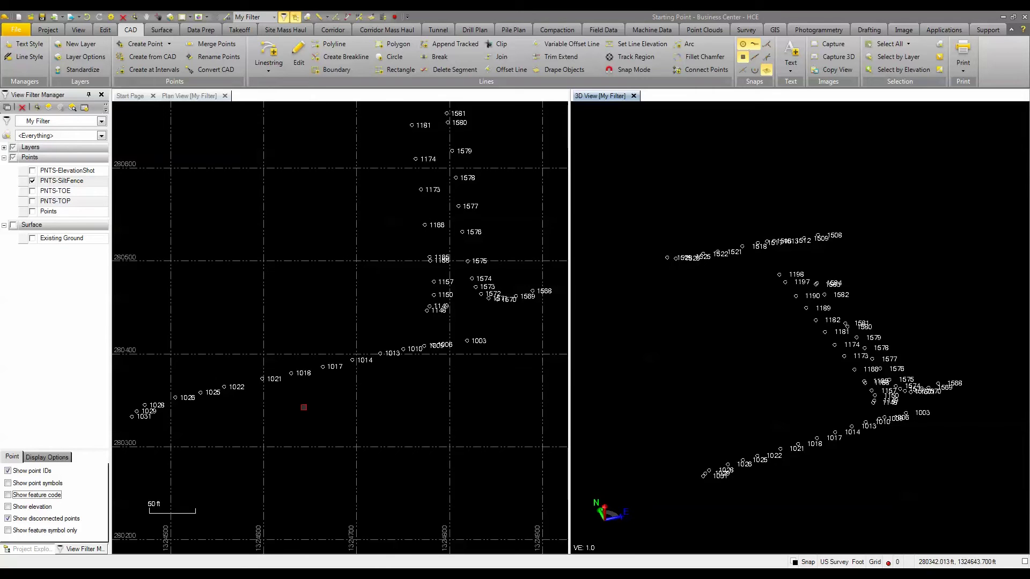
{"action": "middle_click_drag", "start_coordinate": [304, 407], "coordinate": [324, 409]}
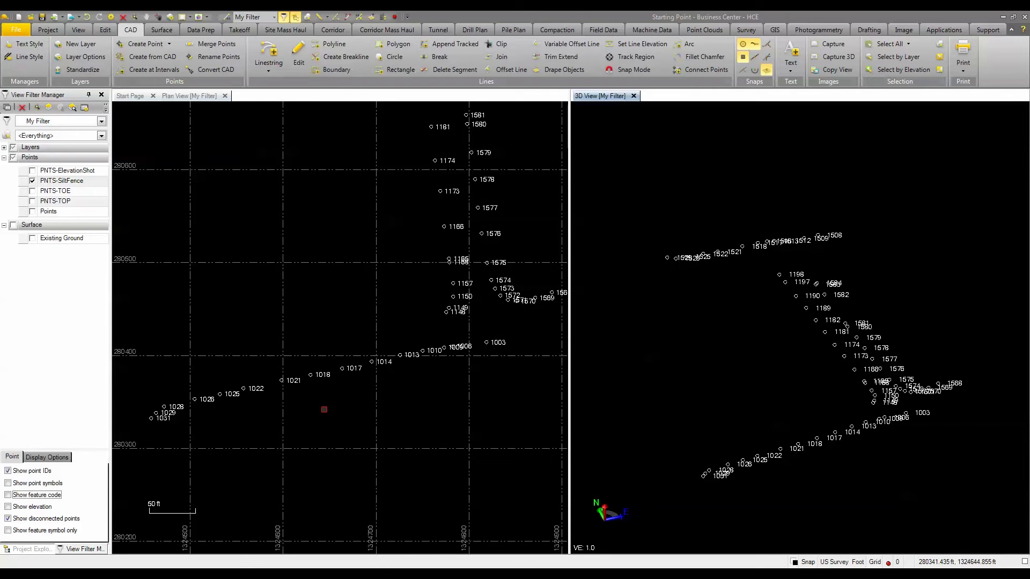
Start Connect Points with the linestring named 'Silt Fence' on layer $EROS-Silt fence
{"action": "left_click", "coordinate": [267, 71]}
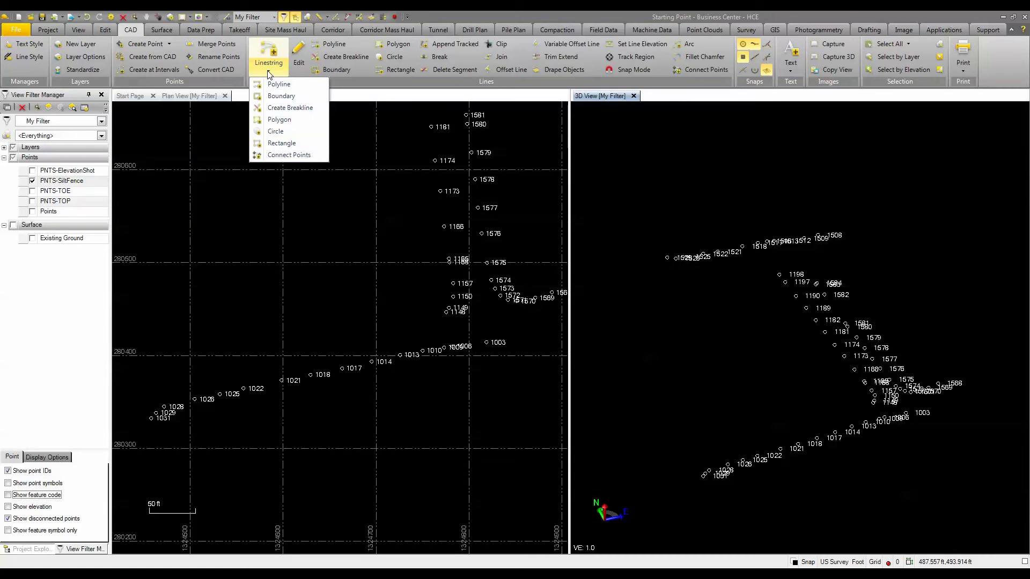
{"action": "left_click", "coordinate": [287, 155]}
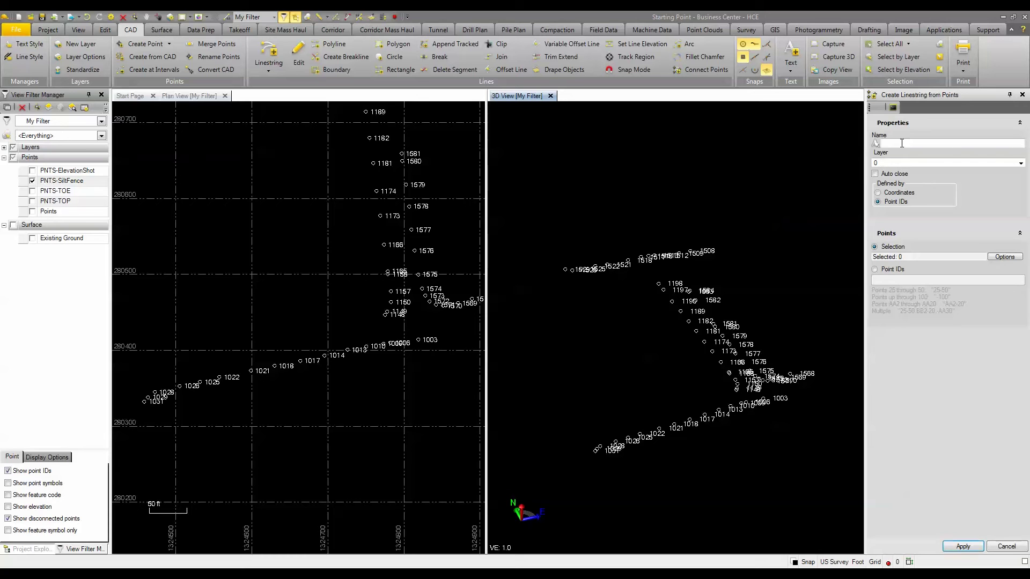
{"action": "left_click", "coordinate": [901, 143]}
{"action": "type", "text": "Silt Fence"}
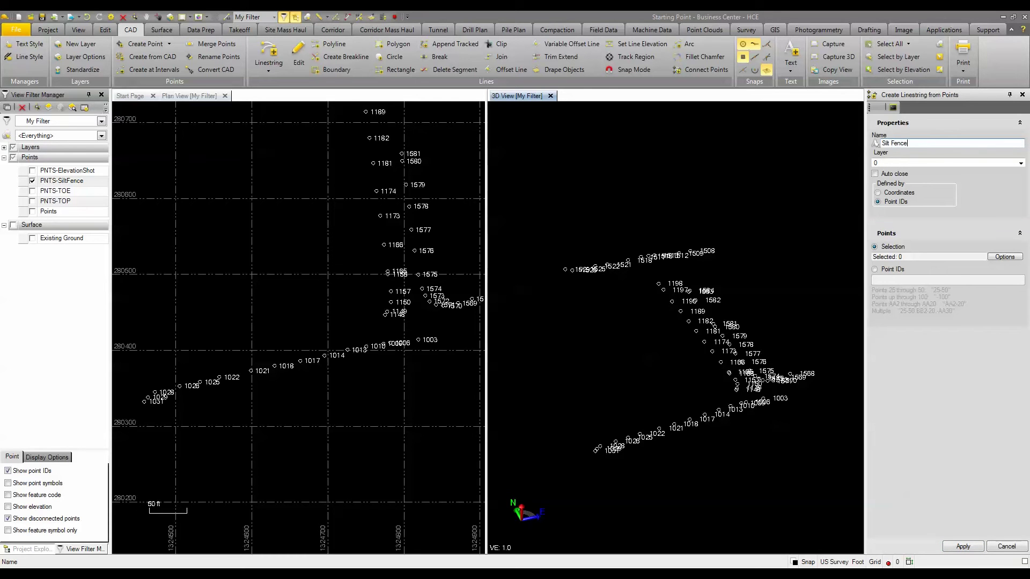
{"action": "left_click", "coordinate": [903, 165]}
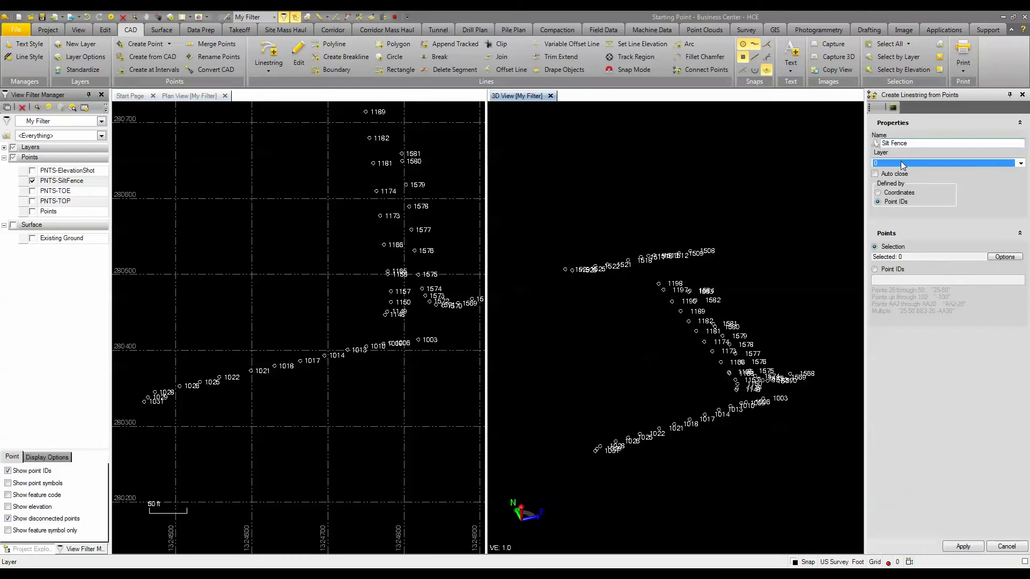
{"action": "left_click", "coordinate": [1019, 164]}
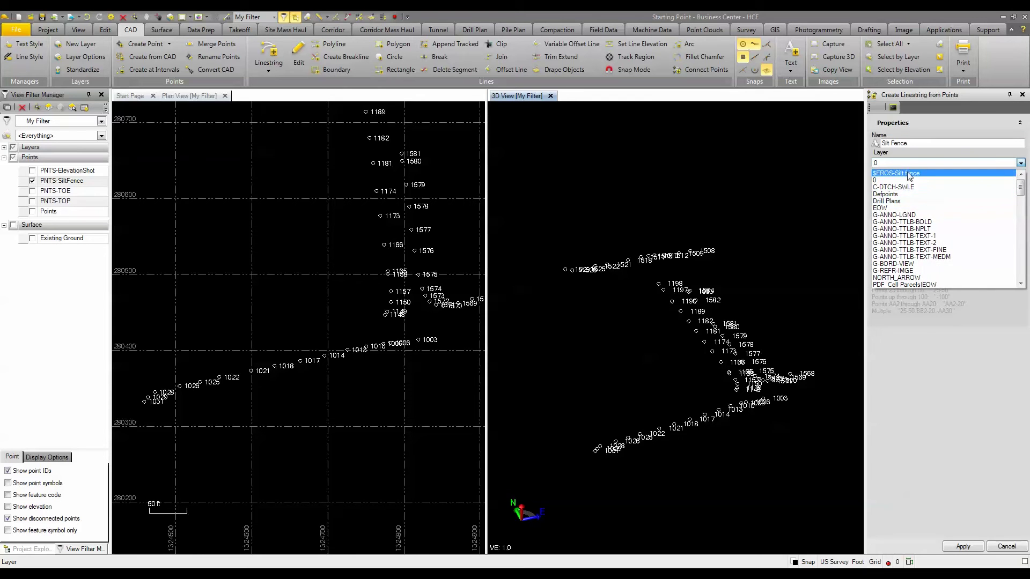
{"action": "left_click", "coordinate": [909, 173]}
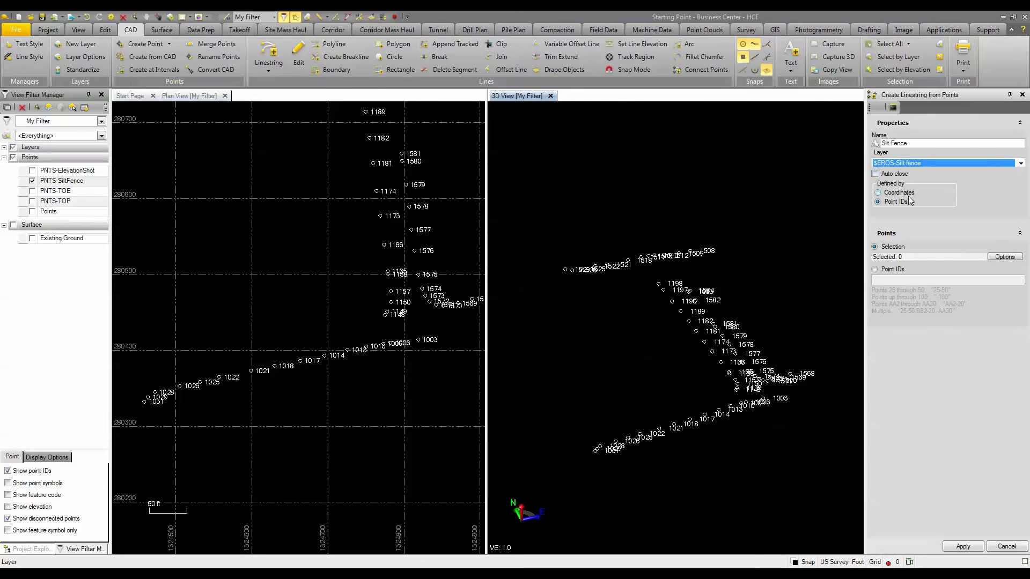
Define by Coordinates, window-select points 1031 to 1006, and create the southern linestring
{"action": "left_click", "coordinate": [878, 193]}
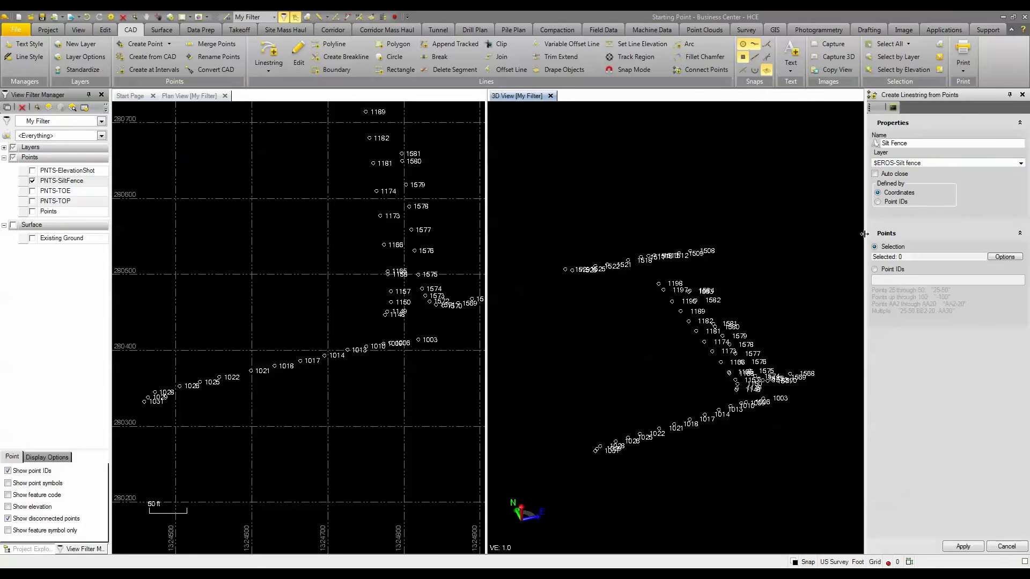
{"action": "left_click", "coordinate": [913, 257]}
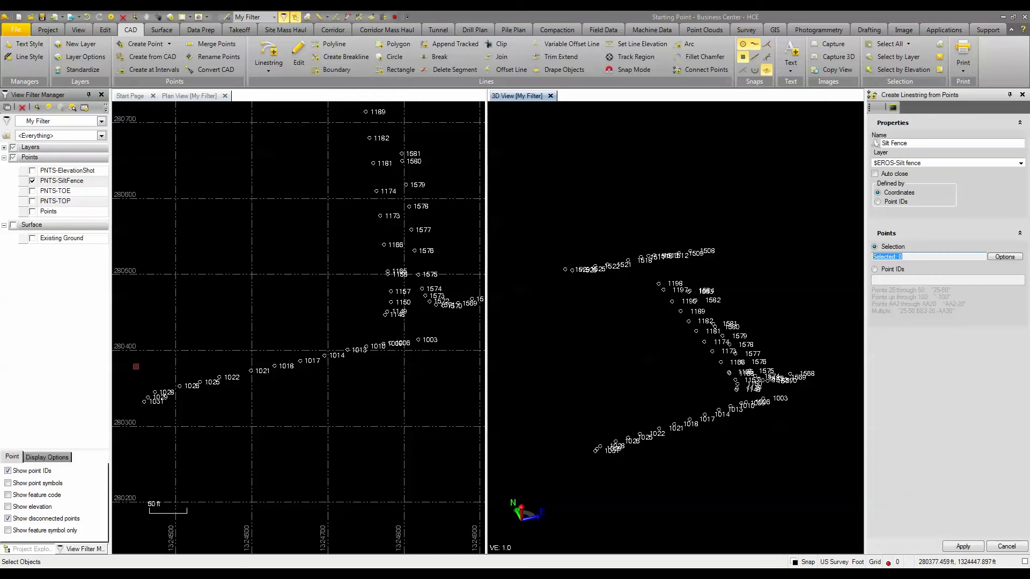
{"action": "left_click_drag", "start_coordinate": [132, 360], "coordinate": [398, 436]}
{"action": "left_click_drag", "start_coordinate": [271, 339], "coordinate": [437, 404]}
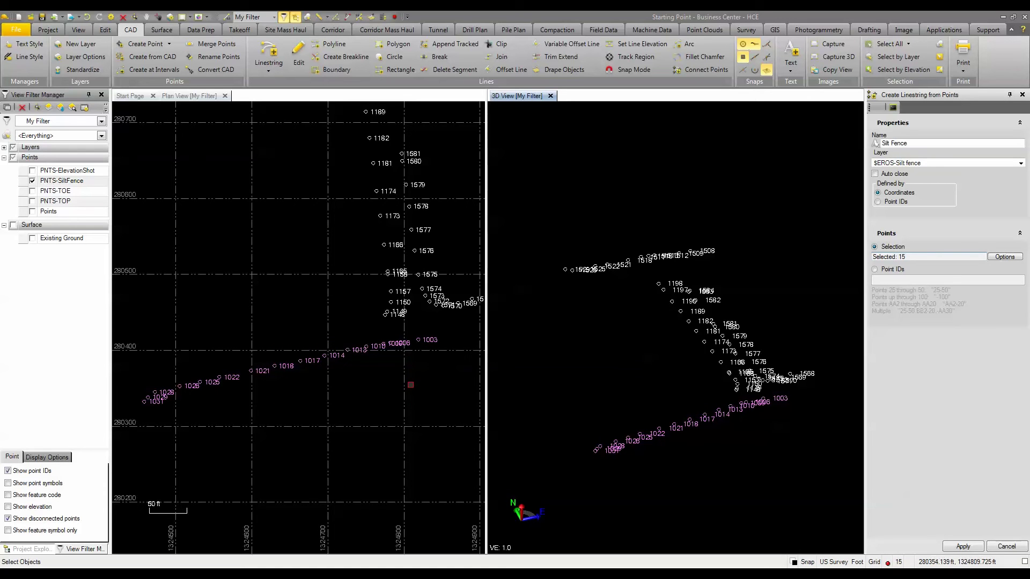
{"action": "left_click", "coordinate": [961, 547]}
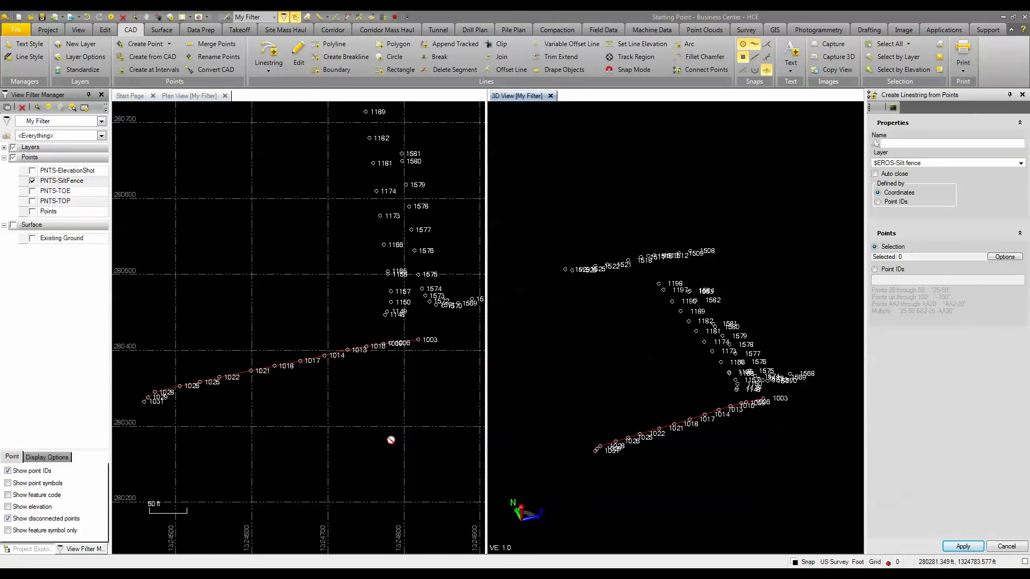
Switch to Point IDs and enter 1003,1148-1158,1165-1198
{"action": "scroll", "coordinate": [391, 440], "scroll_direction": "down", "scroll_amount": 3}
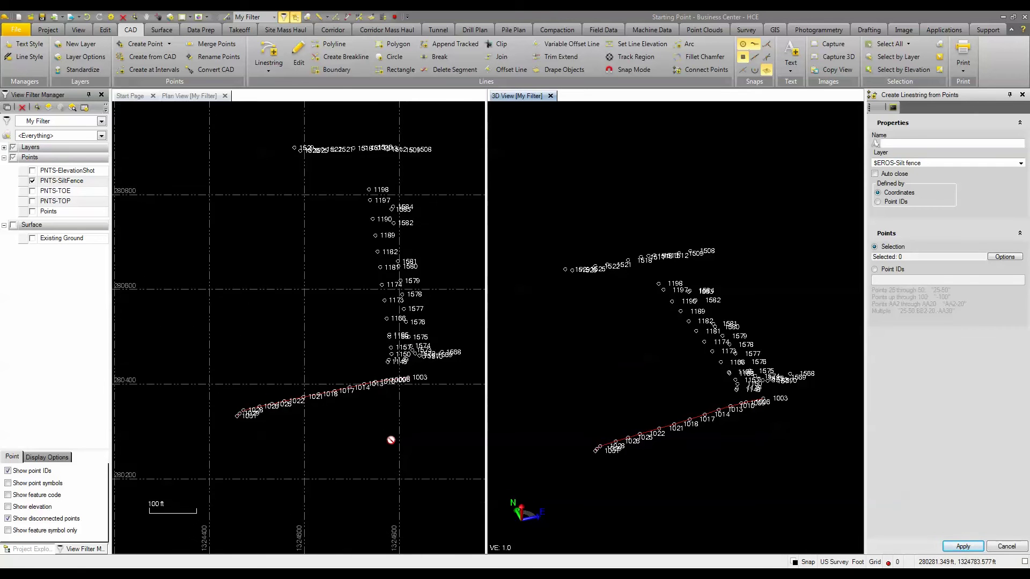
{"action": "left_click", "coordinate": [875, 270]}
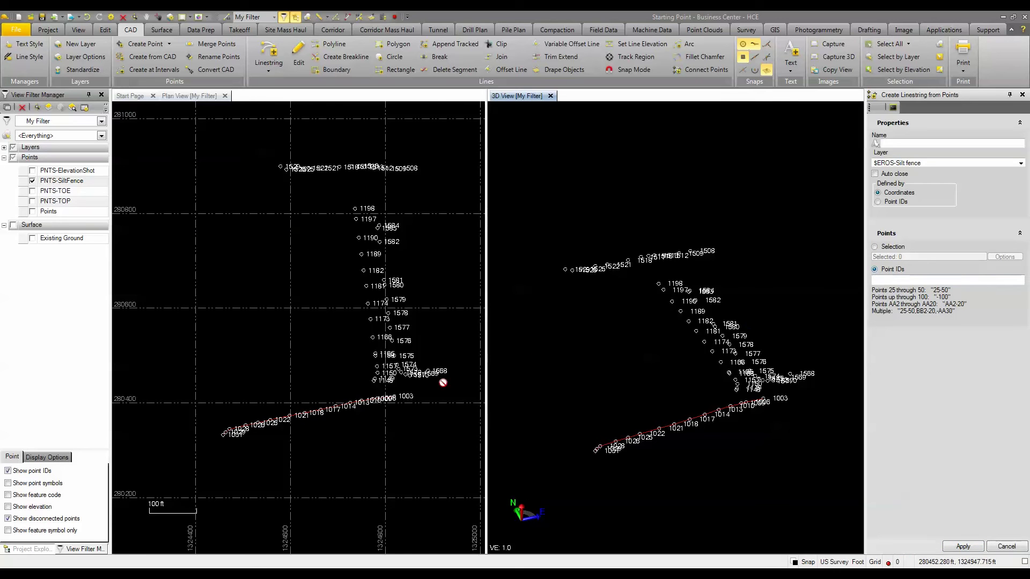
{"action": "scroll", "coordinate": [391, 381], "scroll_direction": "up", "scroll_amount": 3}
{"action": "scroll", "coordinate": [391, 381], "scroll_direction": "up", "scroll_amount": 3}
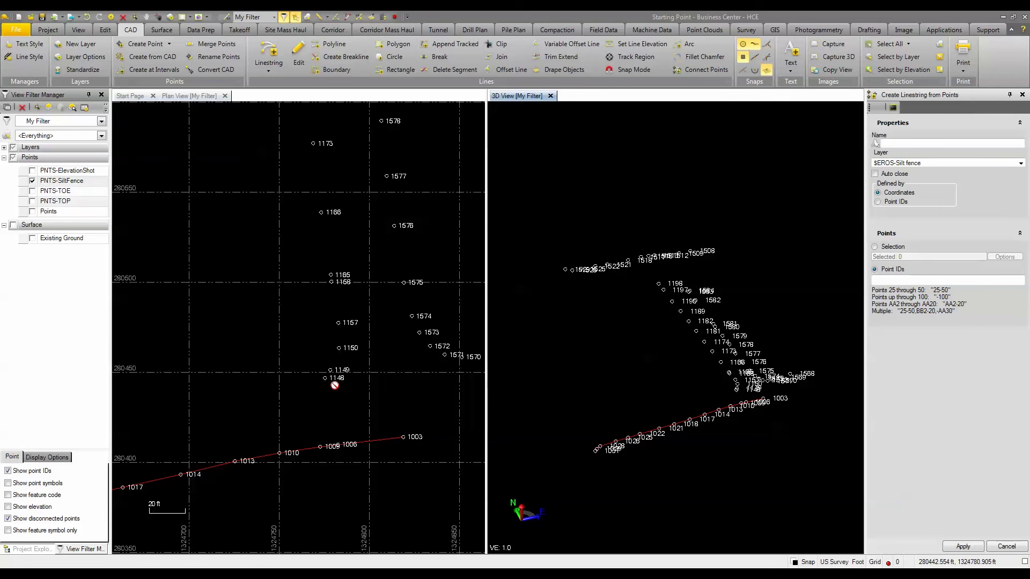
{"action": "left_click", "coordinate": [885, 280]}
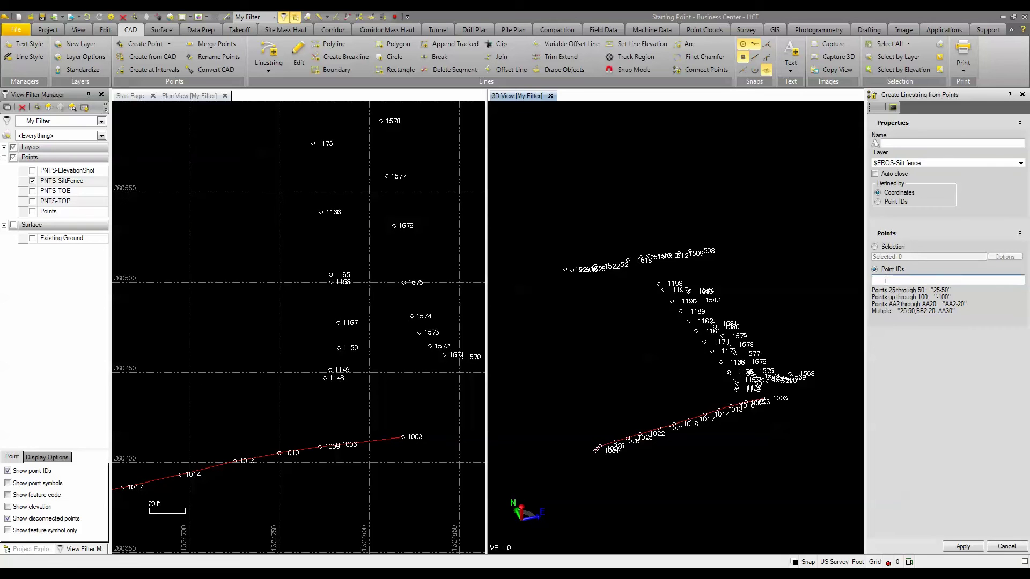
{"action": "type", "text": "10"}
{"action": "type", "text": "03,1149"}
{"action": "type", "text": "11"}
{"action": "type", "text": "58"}
{"action": "type", "text": ","}
{"action": "type", "text": "1165-"}
{"action": "scroll", "coordinate": [333, 239], "scroll_direction": "down", "scroll_amount": 4}
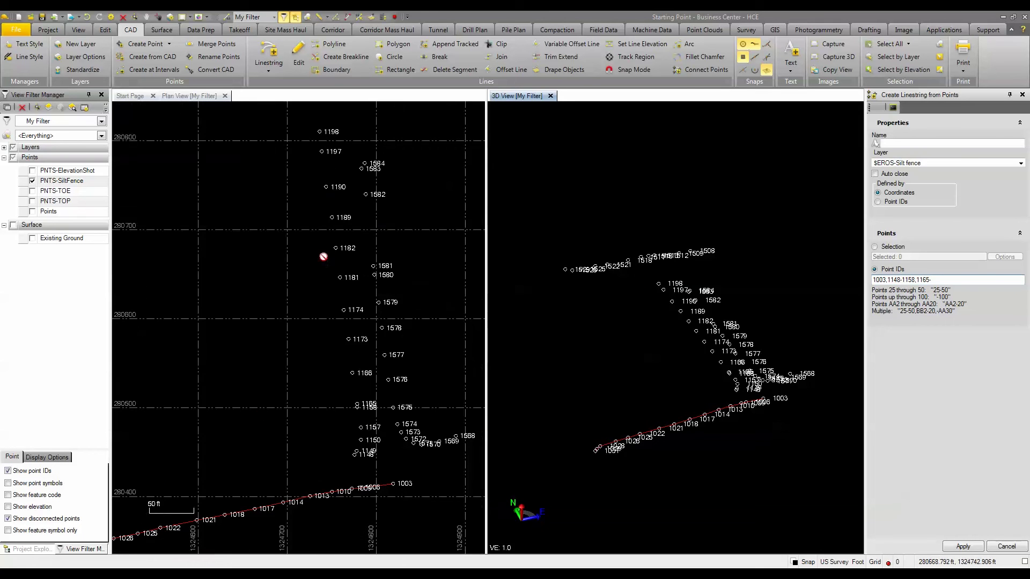
{"action": "middle_click_drag", "start_coordinate": [333, 169], "coordinate": [324, 232]}
{"action": "scroll", "coordinate": [321, 228], "scroll_direction": "up", "scroll_amount": 1}
{"action": "type", "text": "-"}
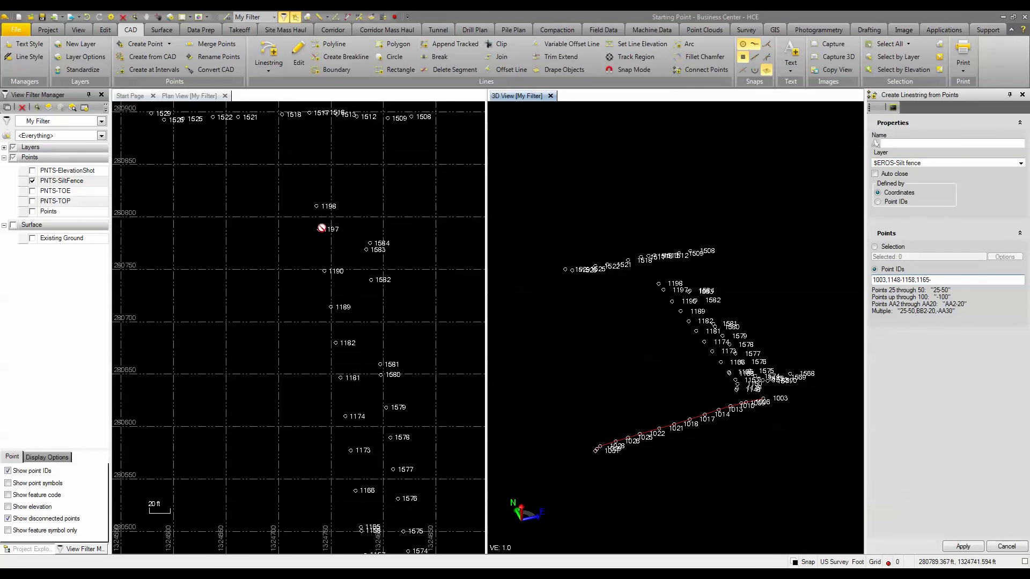
{"action": "type", "text": "1198"}
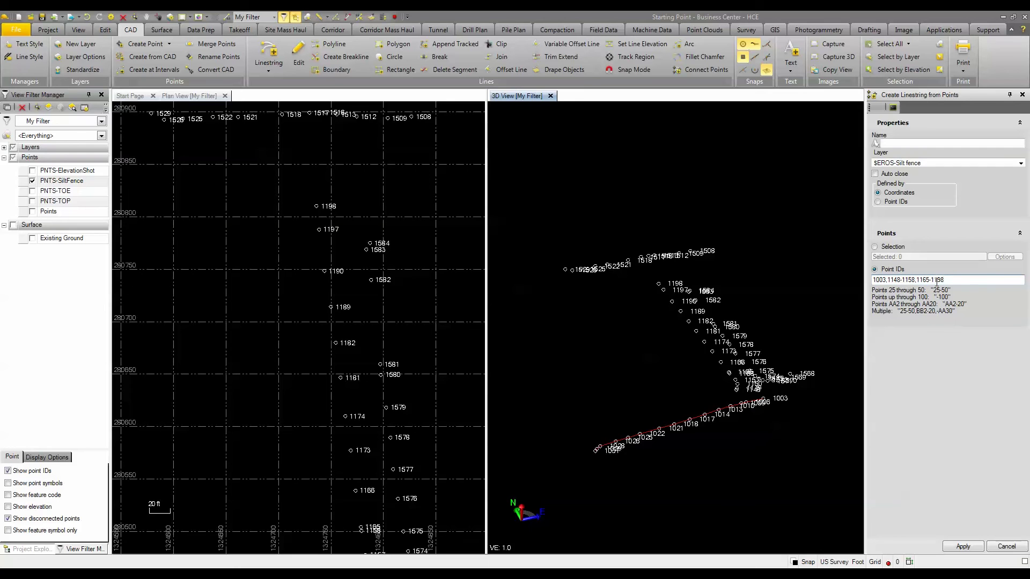
Create the trial linestring from those point IDs and inspect it in the view
{"action": "left_click", "coordinate": [963, 547]}
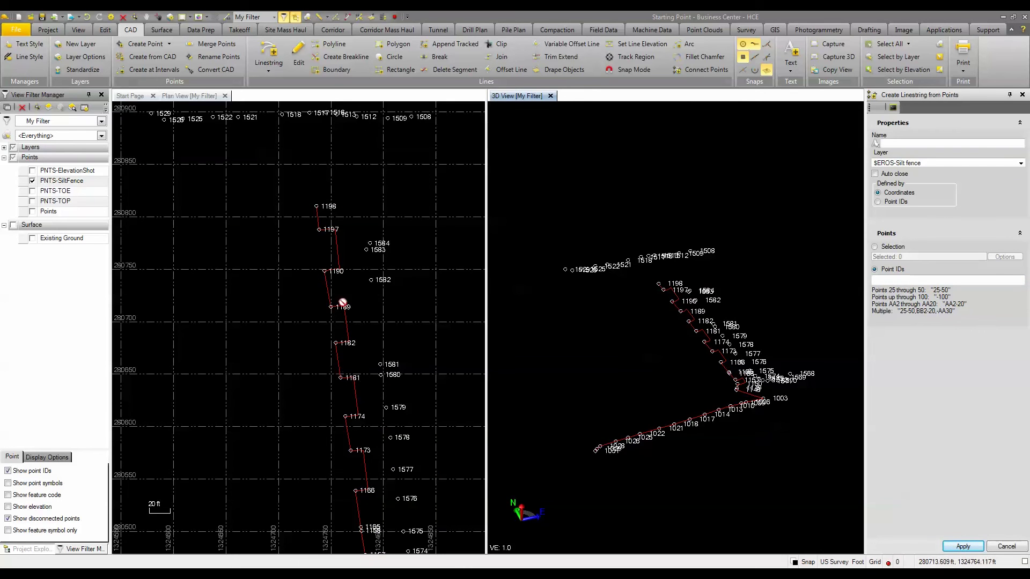
{"action": "scroll", "coordinate": [329, 303], "scroll_direction": "down", "scroll_amount": 4}
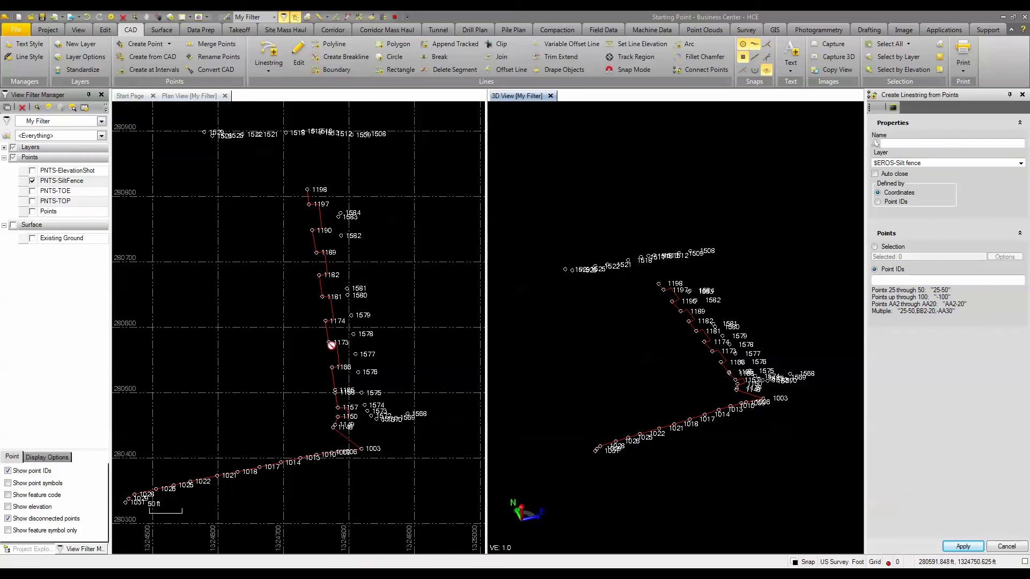
{"action": "scroll", "coordinate": [338, 396], "scroll_direction": "up", "scroll_amount": 4}
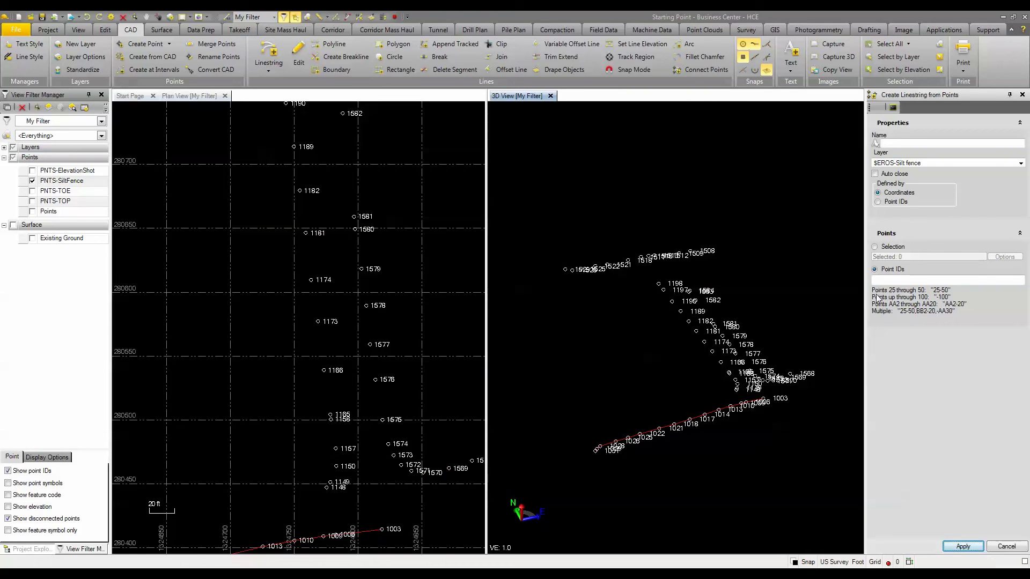
Window-select points 1198 down to 1148 and join them into a linestring
{"action": "left_click", "coordinate": [875, 246]}
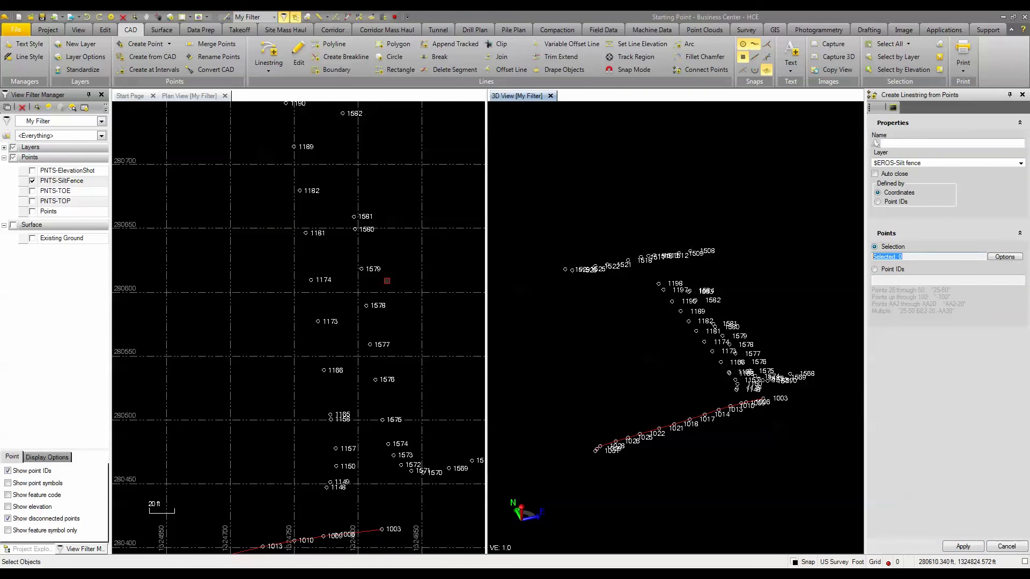
{"action": "scroll", "coordinate": [387, 281], "scroll_direction": "down", "scroll_amount": 2}
{"action": "left_click_drag", "start_coordinate": [305, 129], "coordinate": [359, 426]}
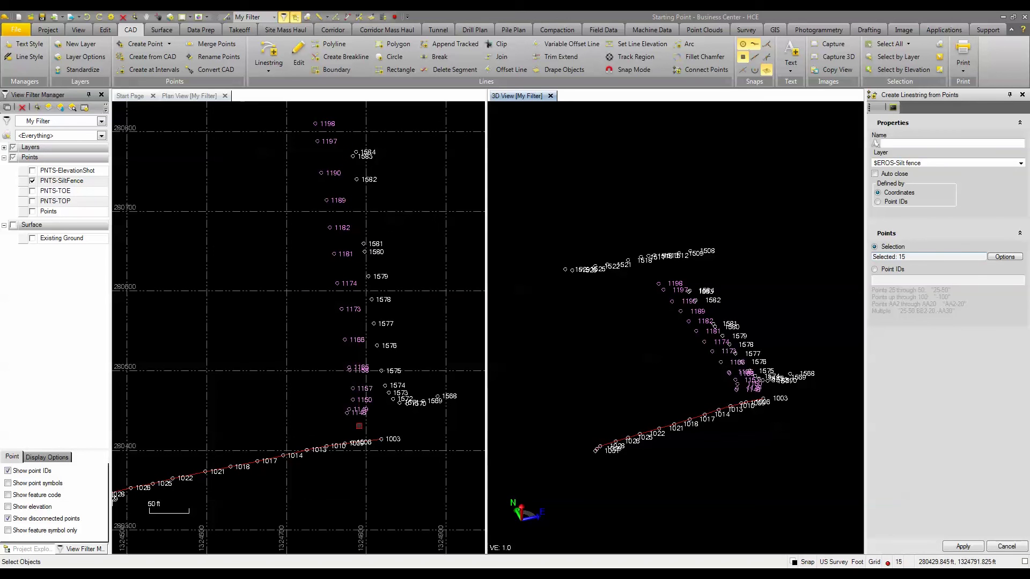
{"action": "left_click", "coordinate": [963, 547]}
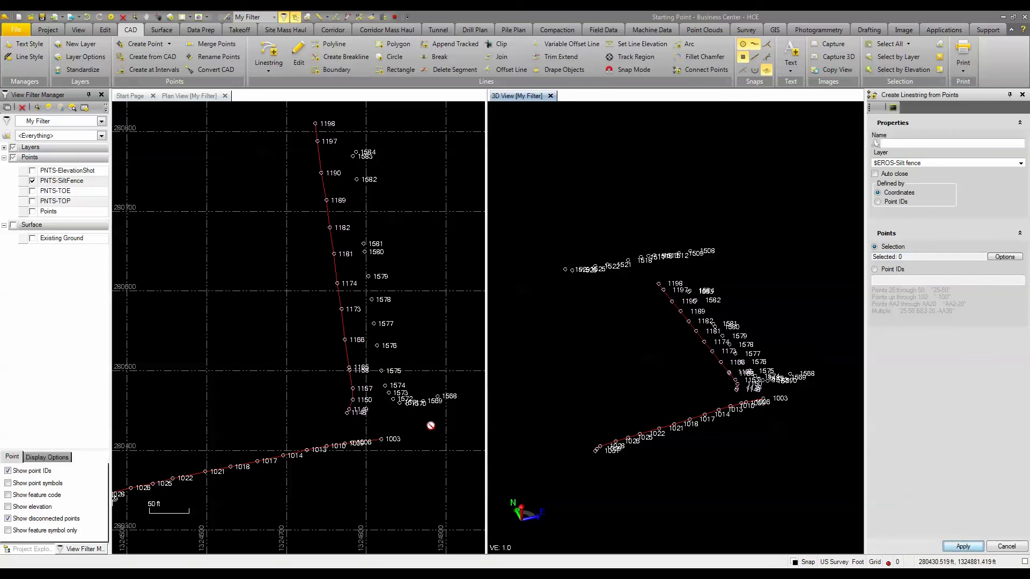
Enter Point IDs 1003,1148 and create the connecting segment between the two runs
{"action": "left_click", "coordinate": [876, 270]}
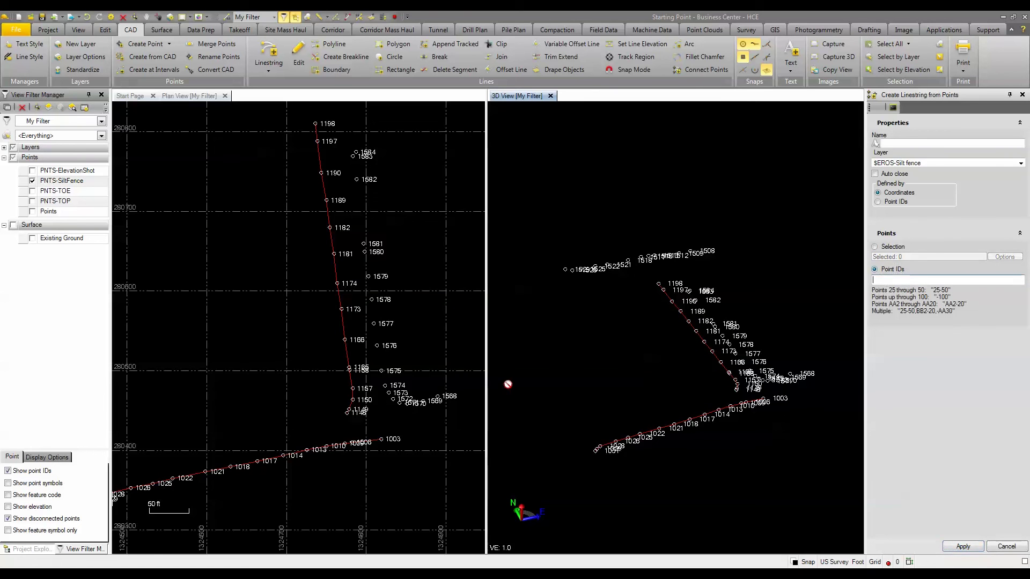
{"action": "scroll", "coordinate": [370, 426], "scroll_direction": "up", "scroll_amount": 4}
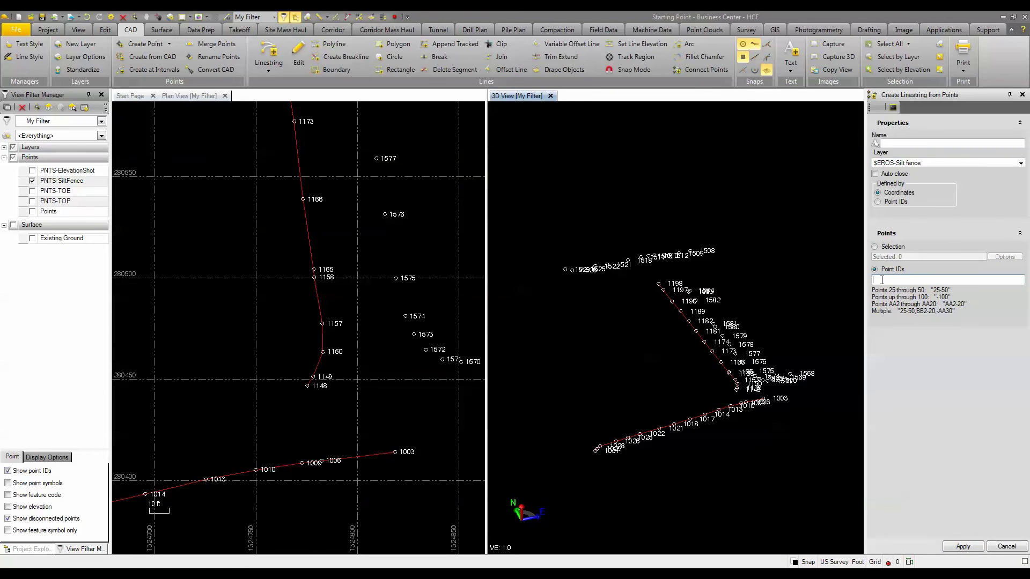
{"action": "type", "text": "1003,1148"}
{"action": "left_click", "coordinate": [962, 546]}
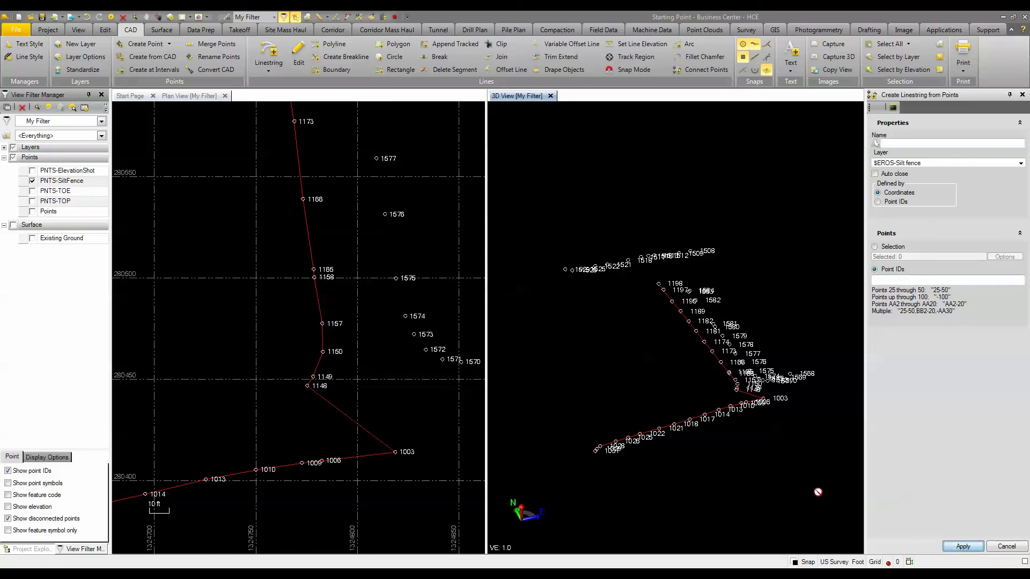
{"action": "scroll", "coordinate": [269, 417], "scroll_direction": "down", "scroll_amount": 2}
{"action": "scroll", "coordinate": [276, 419], "scroll_direction": "down", "scroll_amount": 2}
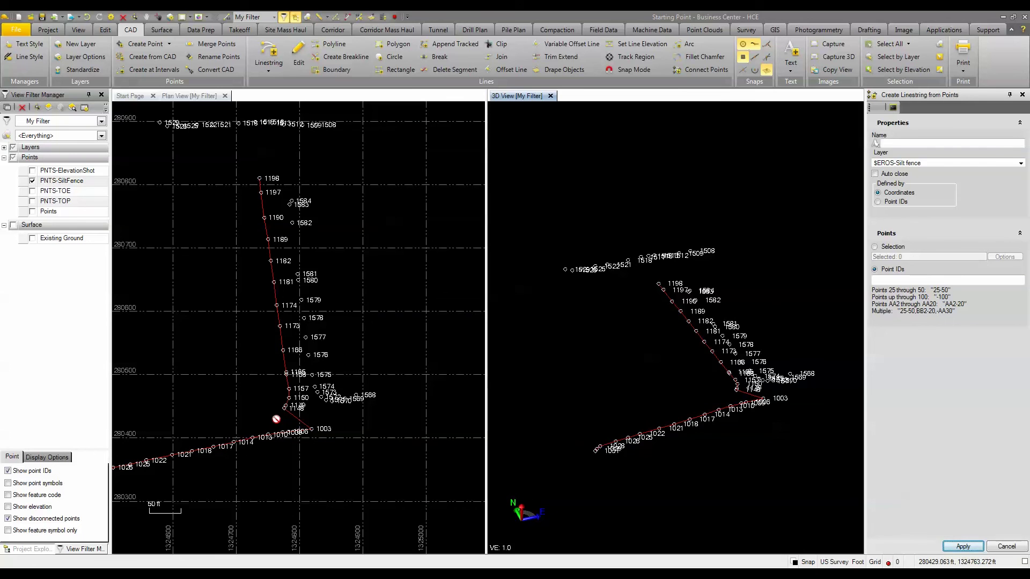
Window-select the 12 top-row points, join them into a linestring, and recentre the plan view
{"action": "left_click", "coordinate": [874, 247]}
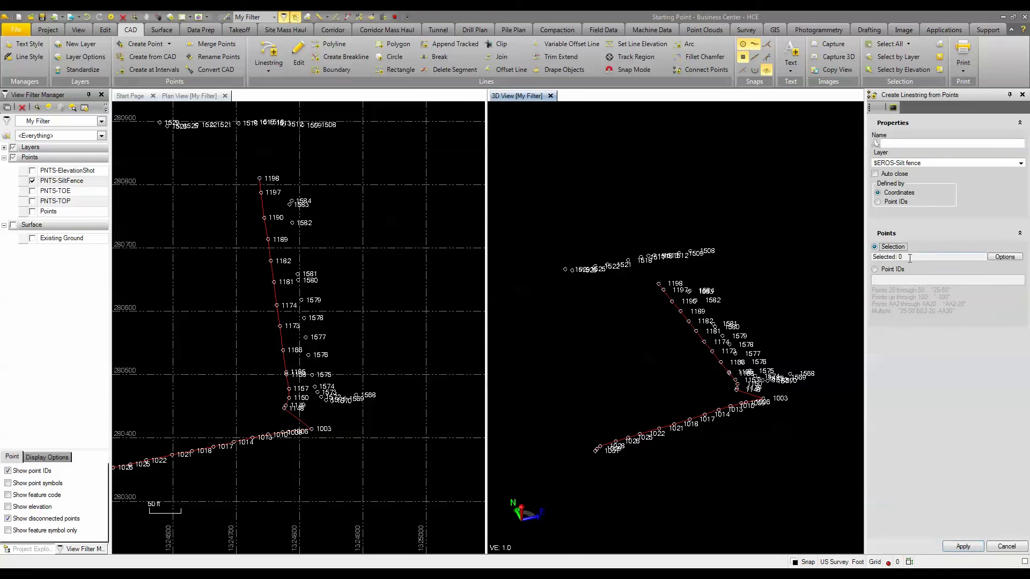
{"action": "left_click_drag", "start_coordinate": [143, 109], "coordinate": [359, 143]}
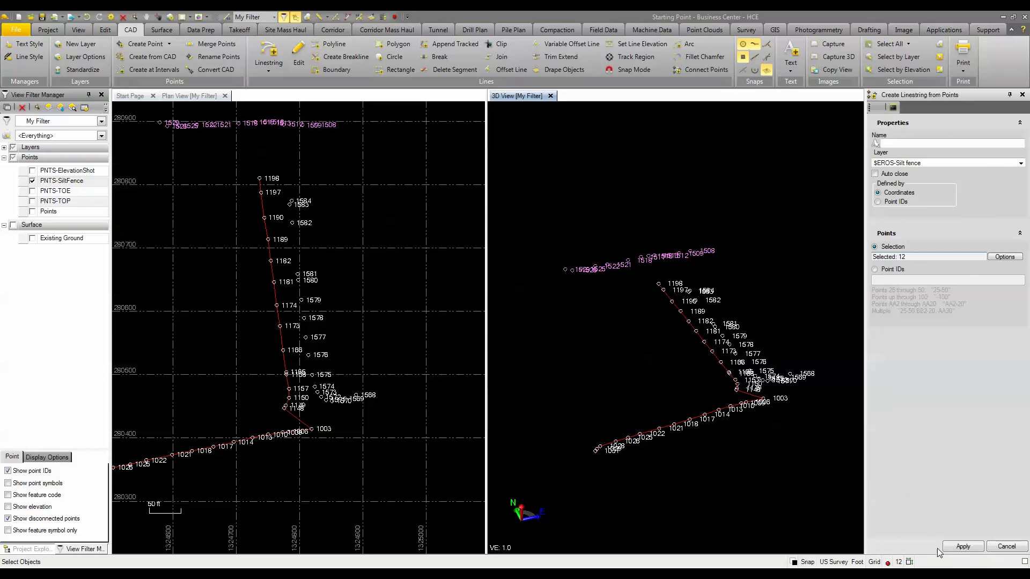
{"action": "left_click", "coordinate": [963, 547]}
{"action": "middle_click_drag", "start_coordinate": [229, 210], "coordinate": [274, 232]}
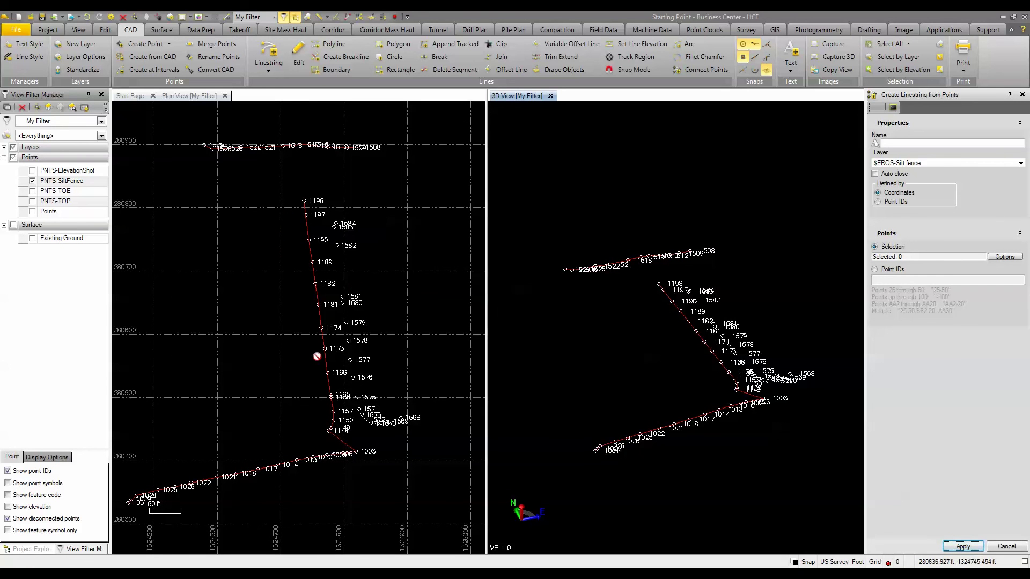
{"action": "left_click", "coordinate": [33, 192]}
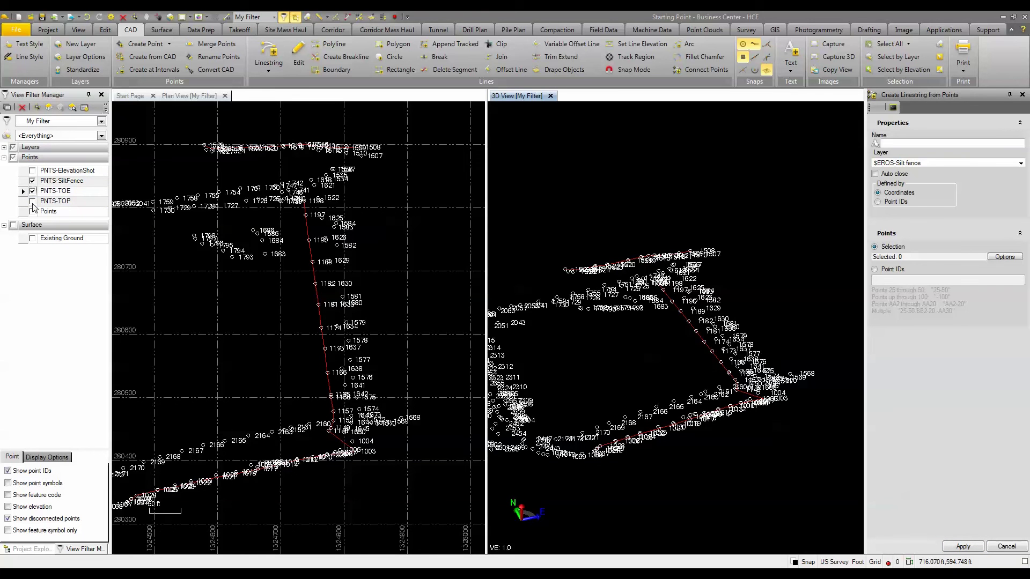
{"action": "left_click", "coordinate": [32, 191]}
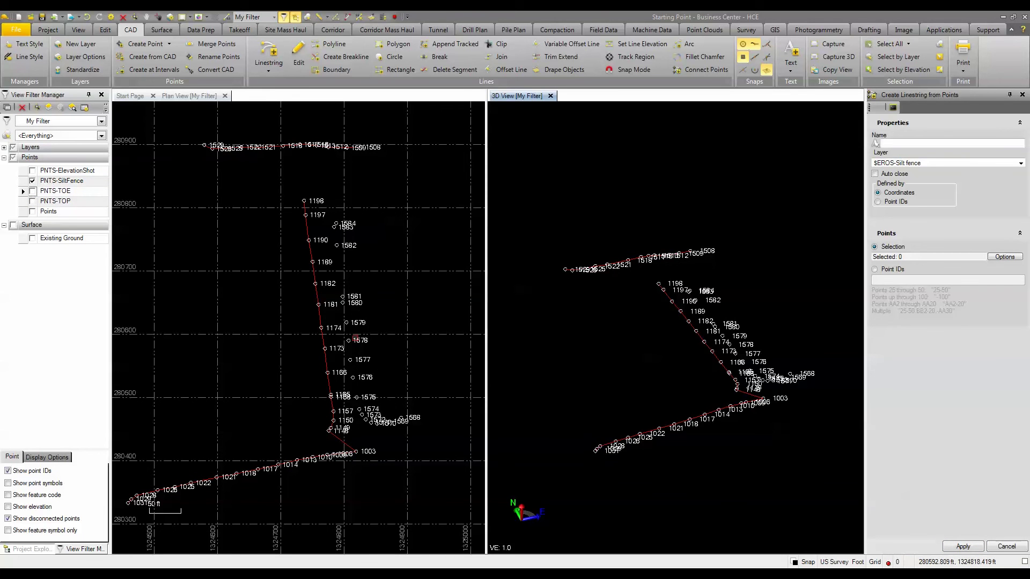
{"action": "scroll", "coordinate": [355, 338], "scroll_direction": "down", "scroll_amount": 2}
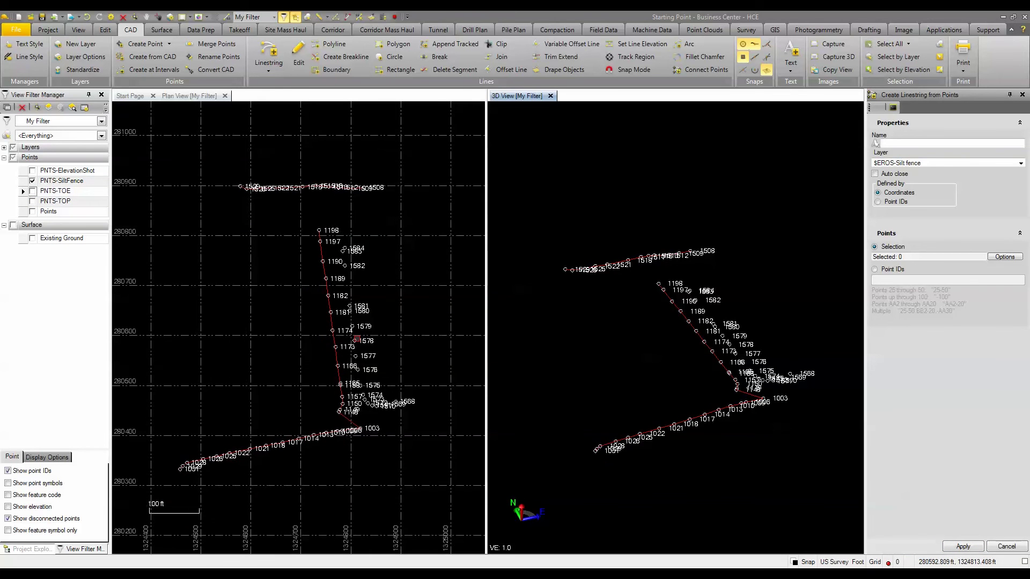